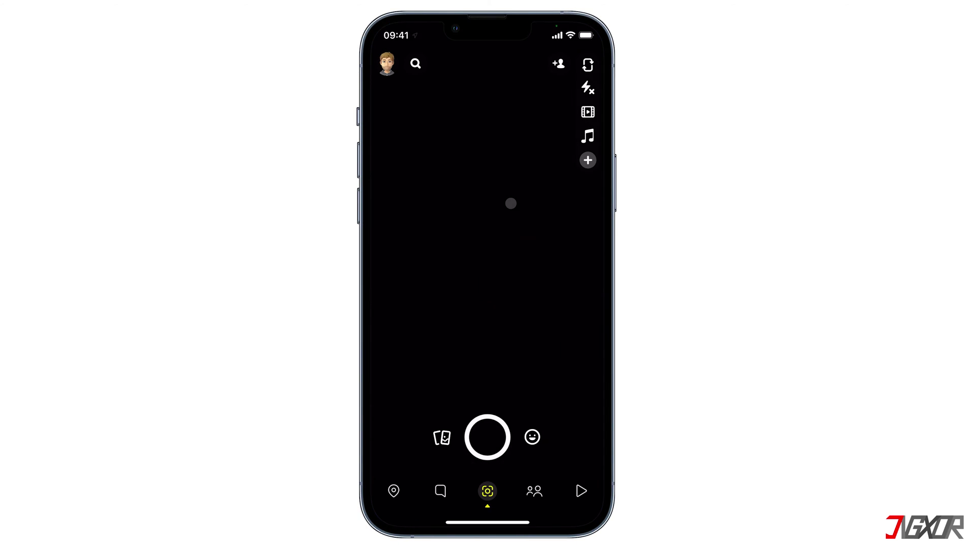
Open Snapchat's Snap Map showing the current location in Chinatown, Los Angeles
click(394, 490)
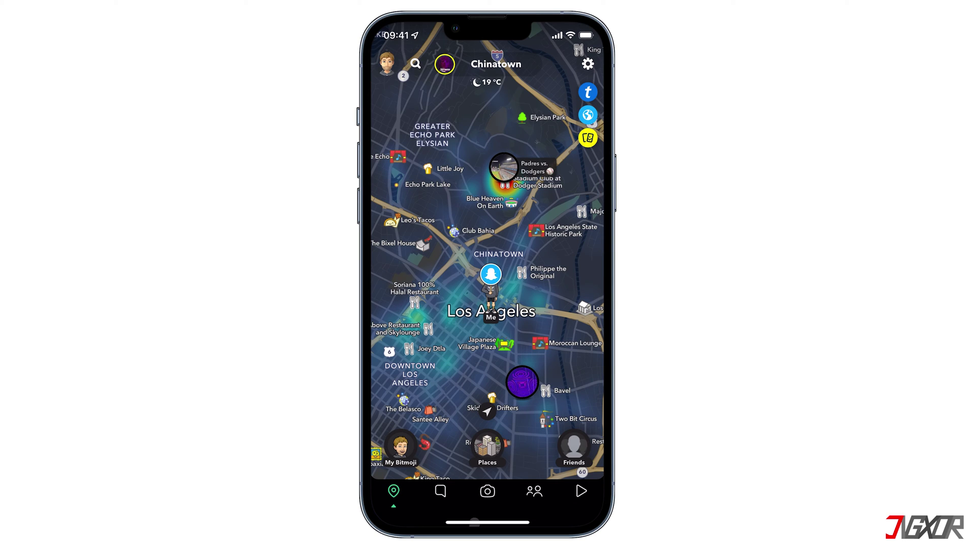
Leave Snapchat and return to the iPhone home screen
drag(479, 523, 482, 517)
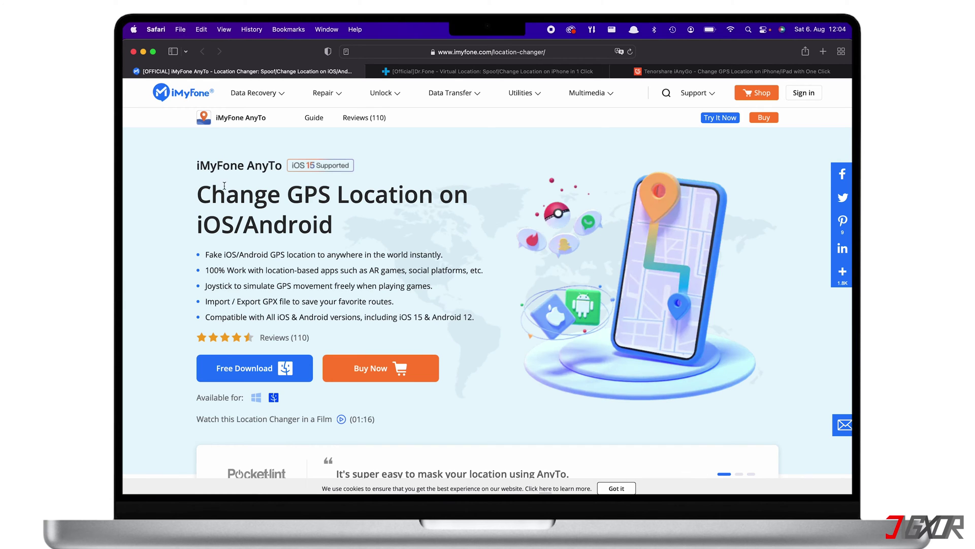
Browse the AnyTo for Mac page, check its purchase plans, then start the Free Download
scroll(227, 251, down, 5)
scroll(227, 251, down, 5)
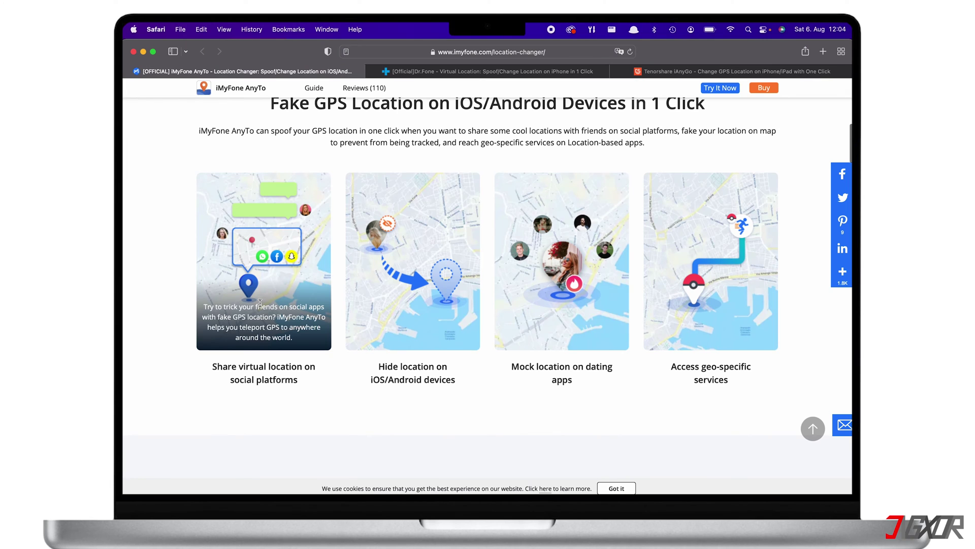
mouse_move(412, 227)
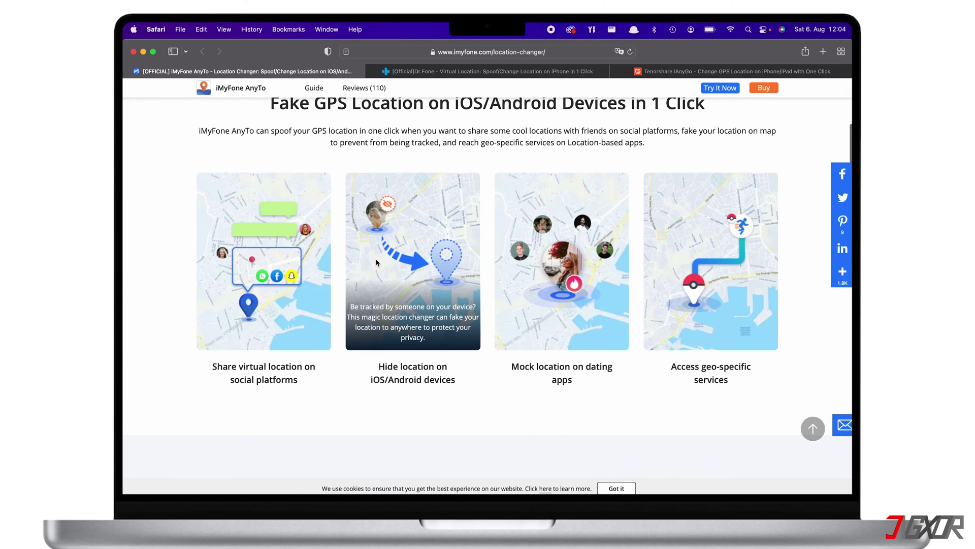
mouse_move(655, 318)
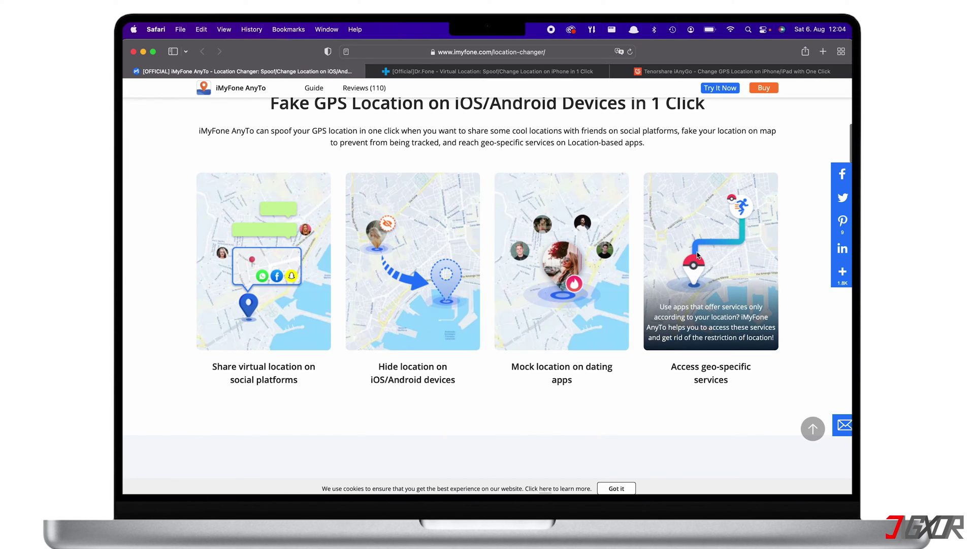
scroll(688, 277, up, 7)
scroll(688, 277, up, 2)
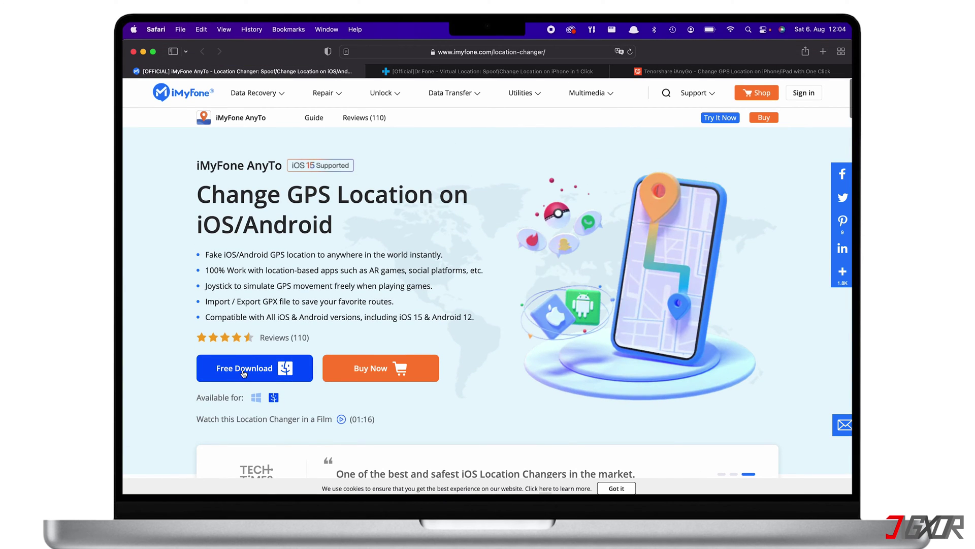
click(368, 371)
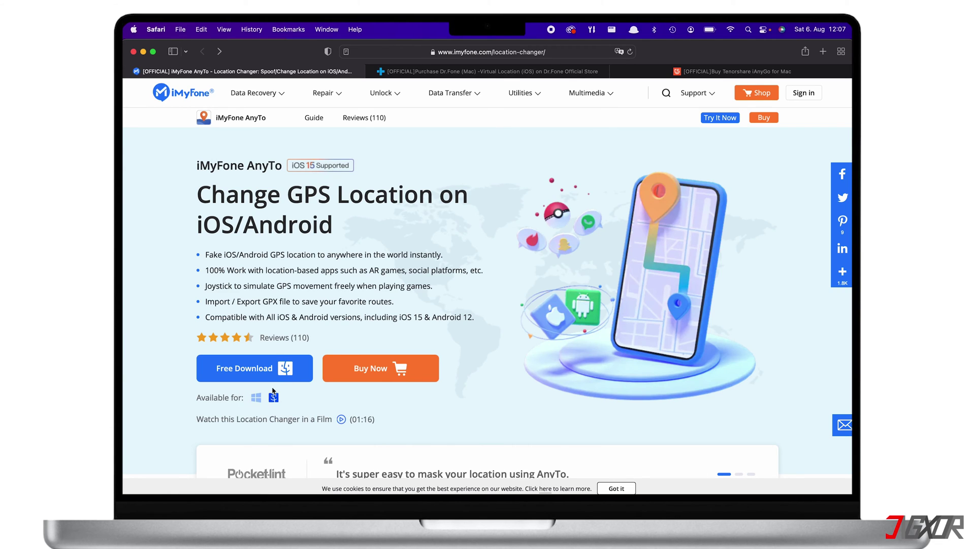
click(256, 369)
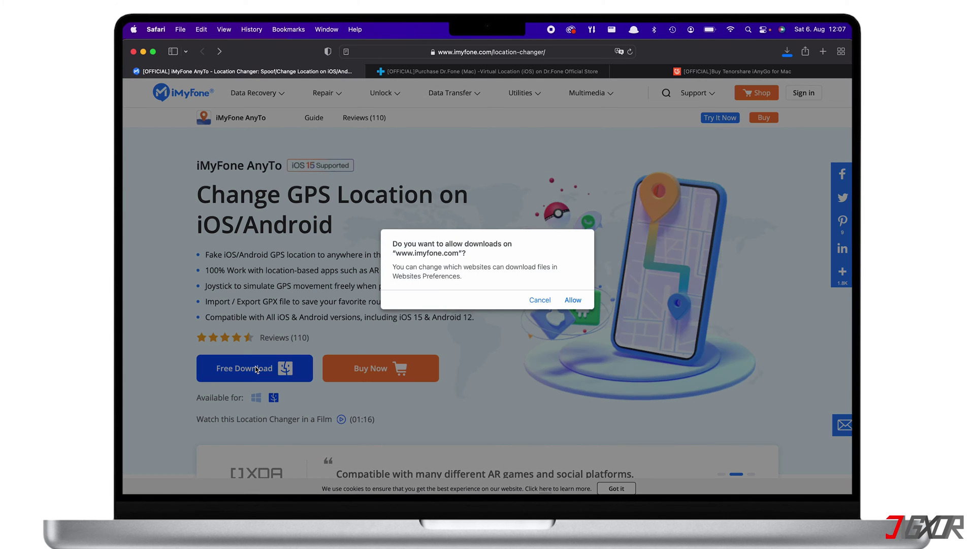
Allow the imyfone.com download, launch iMyFone AnyTo via Alfred ('imy'), and choose Get Started
click(573, 300)
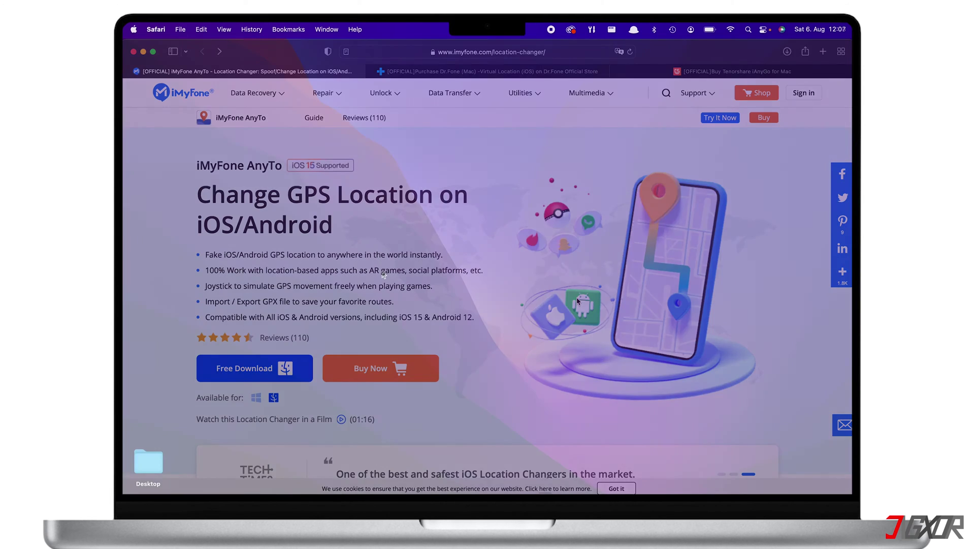
key(alt+space)
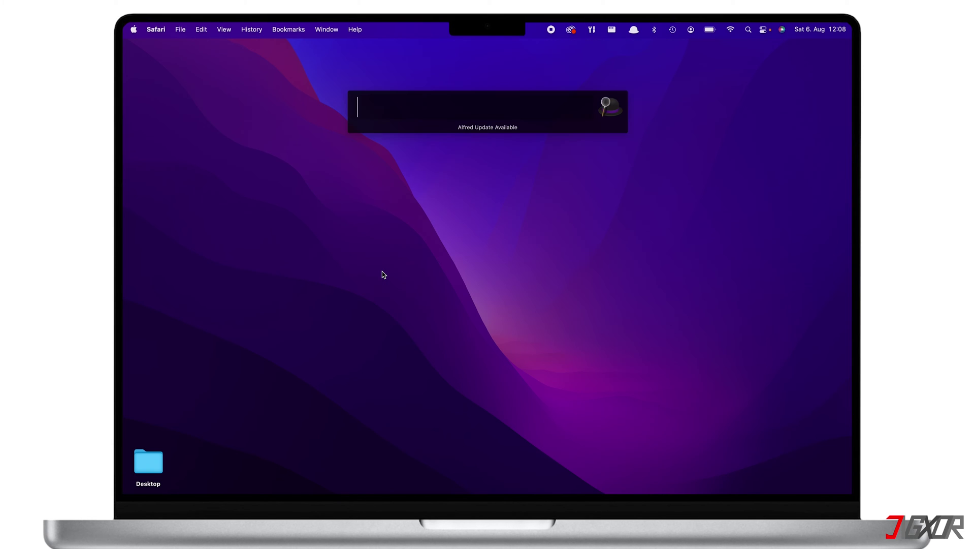
text(imy)
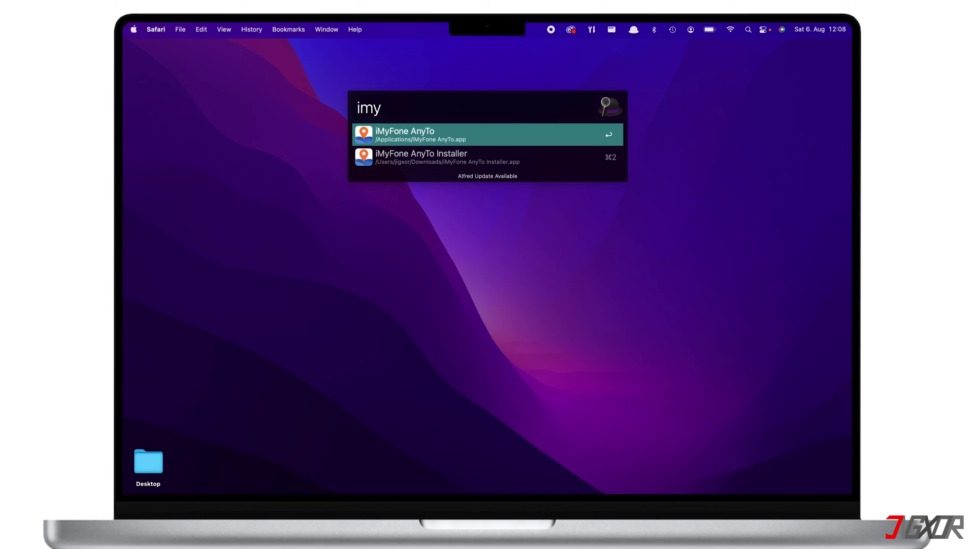
key(Return)
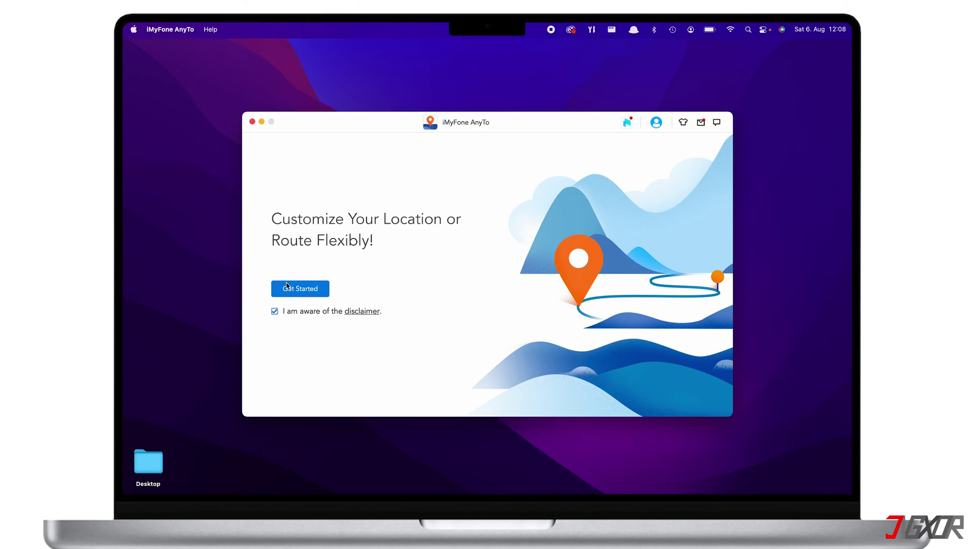
click(294, 288)
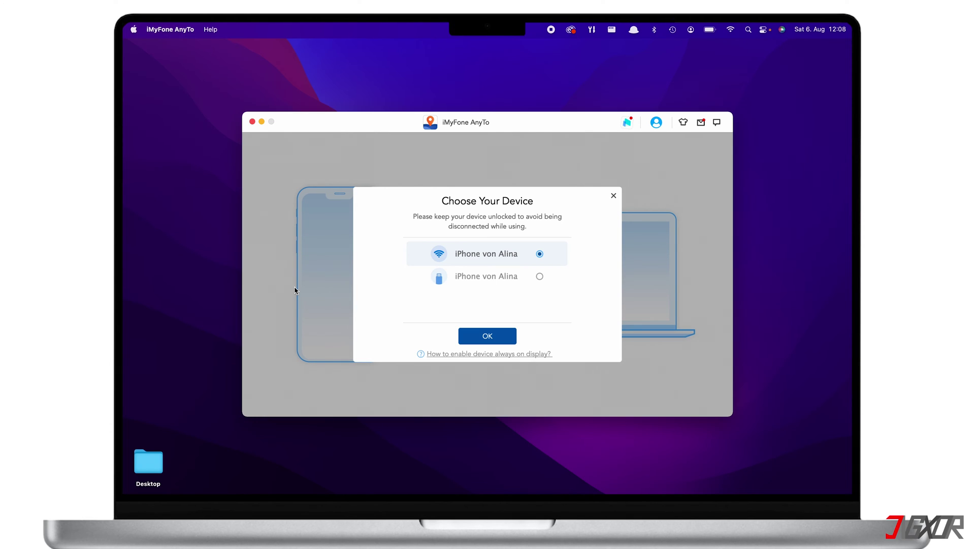
Select the USB-connected iPhone in Choose Your Device and confirm with OK
click(464, 281)
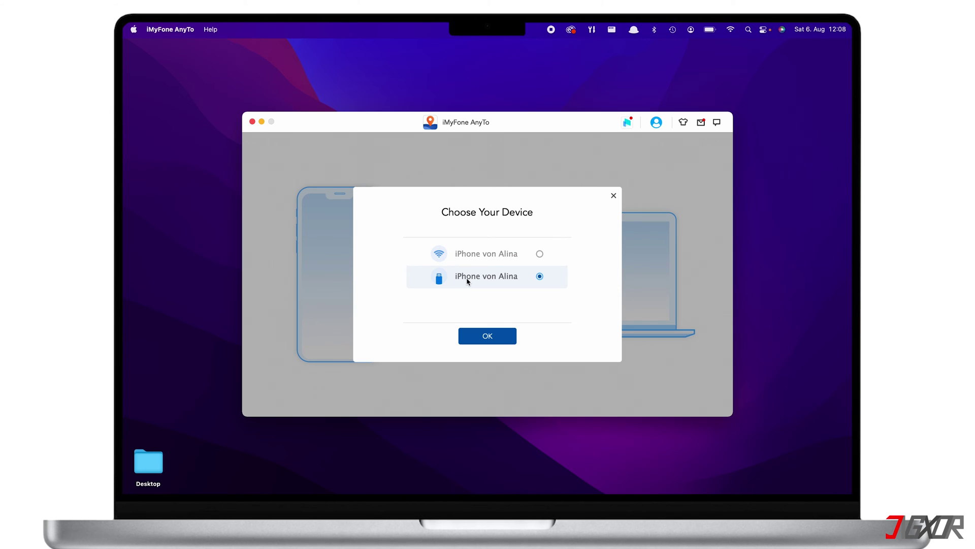
click(472, 335)
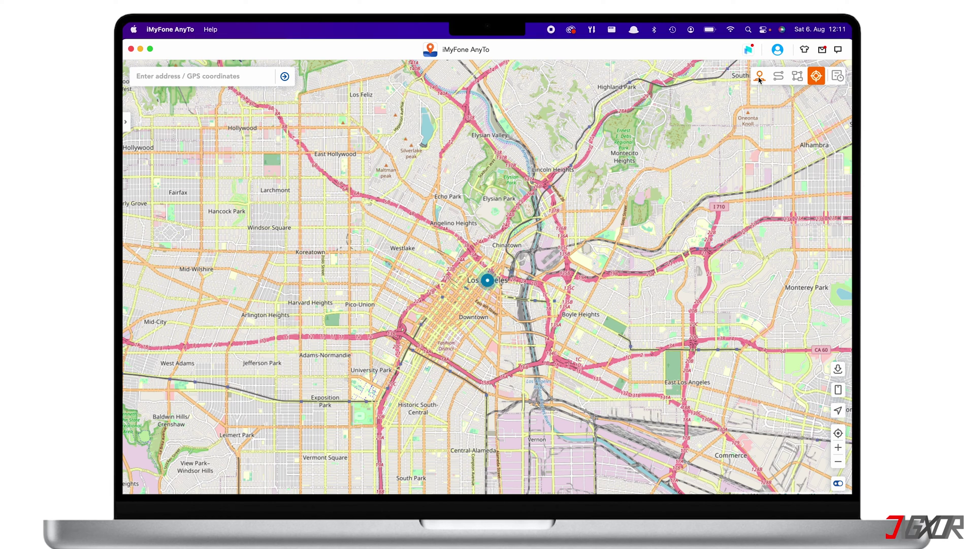
In Teleport Mode, move the iPhone to Athina, Attica, Greece, confirming the warning, then zoom out
click(817, 78)
click(226, 77)
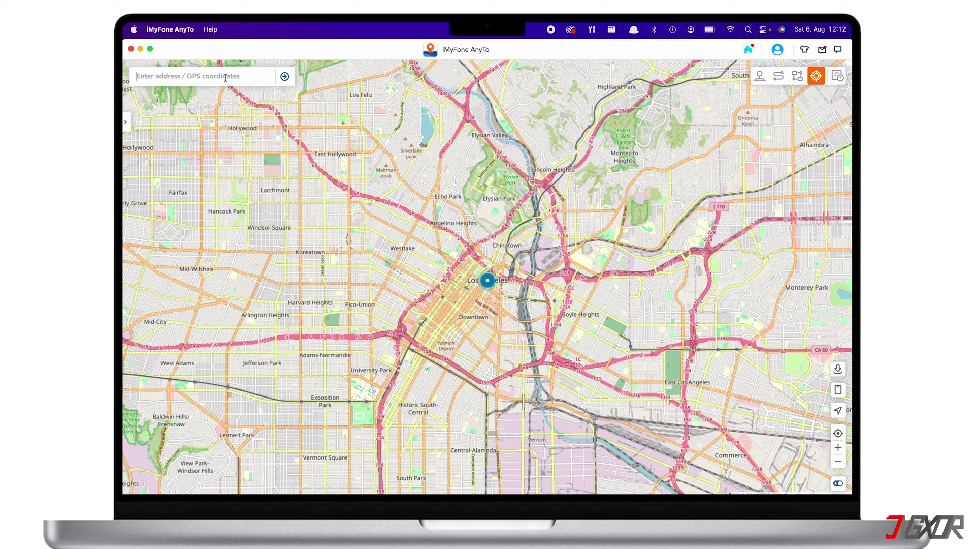
text(athina)
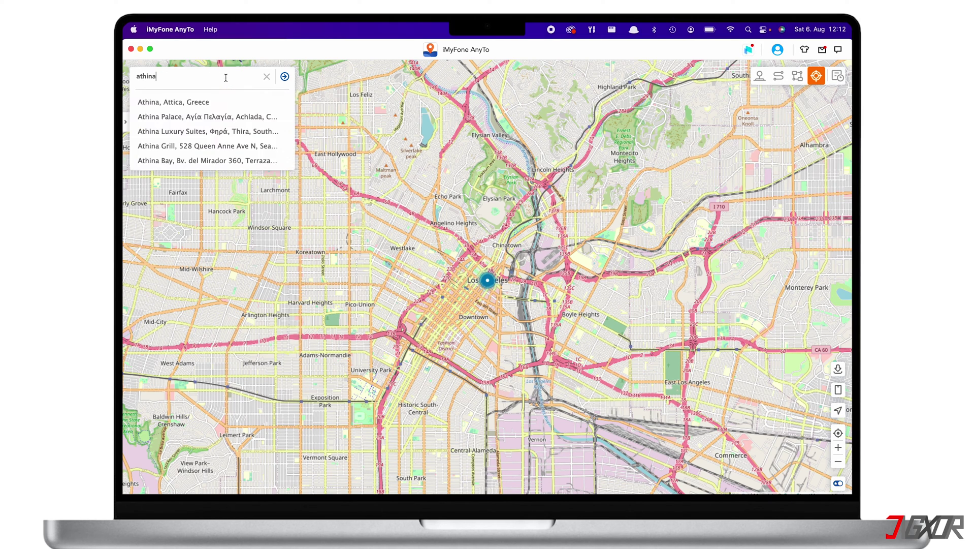
click(189, 102)
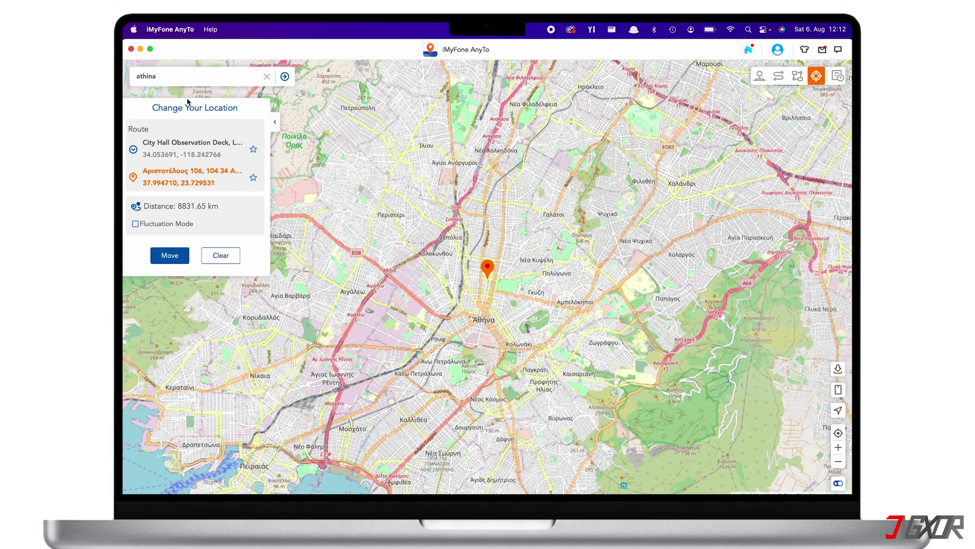
click(170, 255)
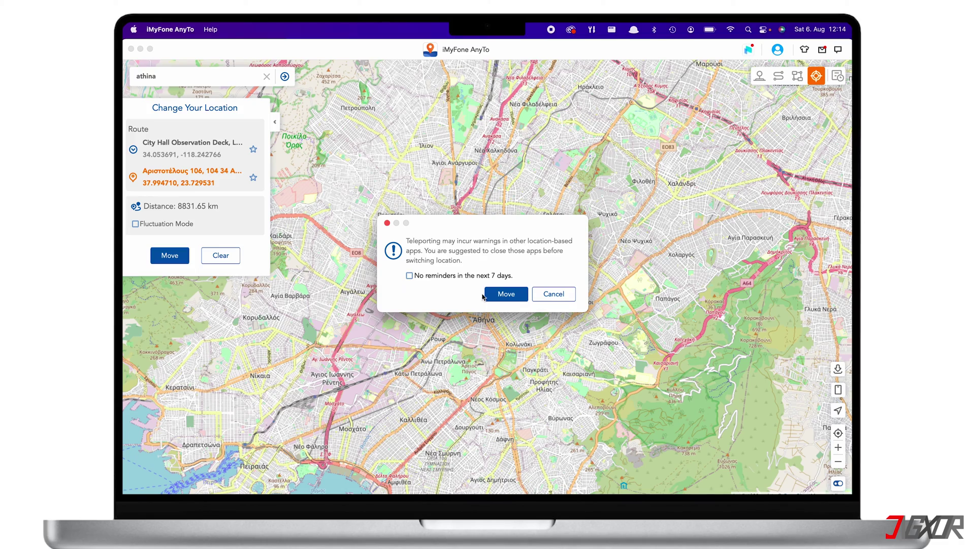
click(506, 296)
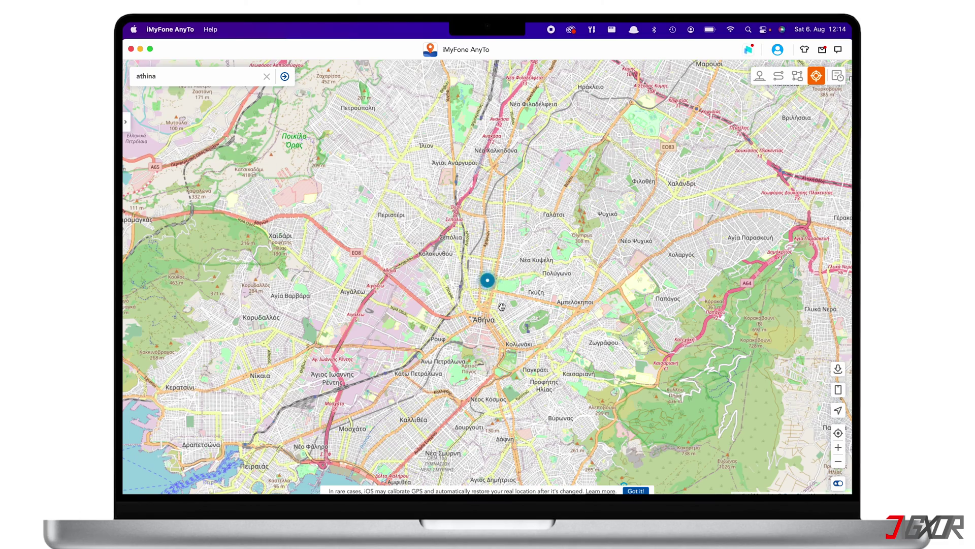
drag(505, 297, 507, 366)
scroll(506, 367, down, 5)
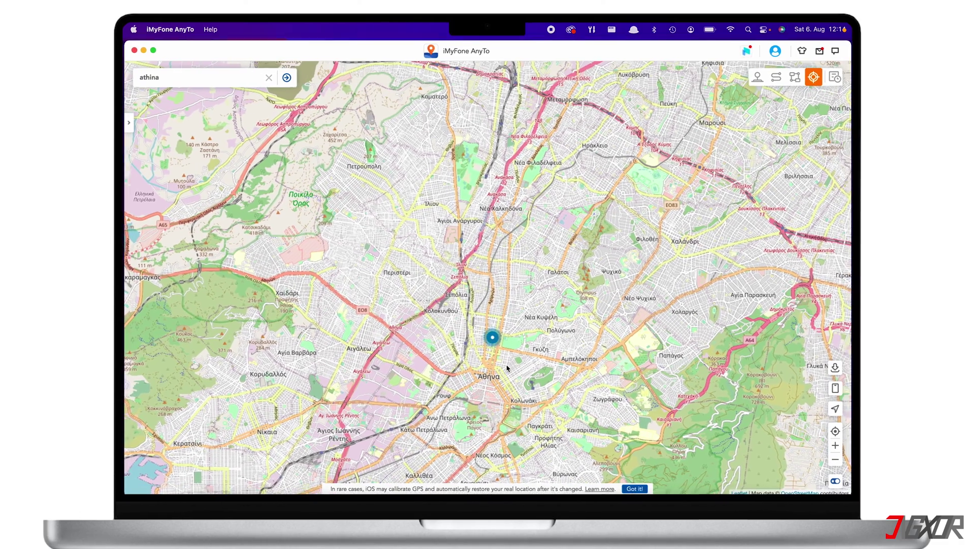
scroll(506, 368, down, 5)
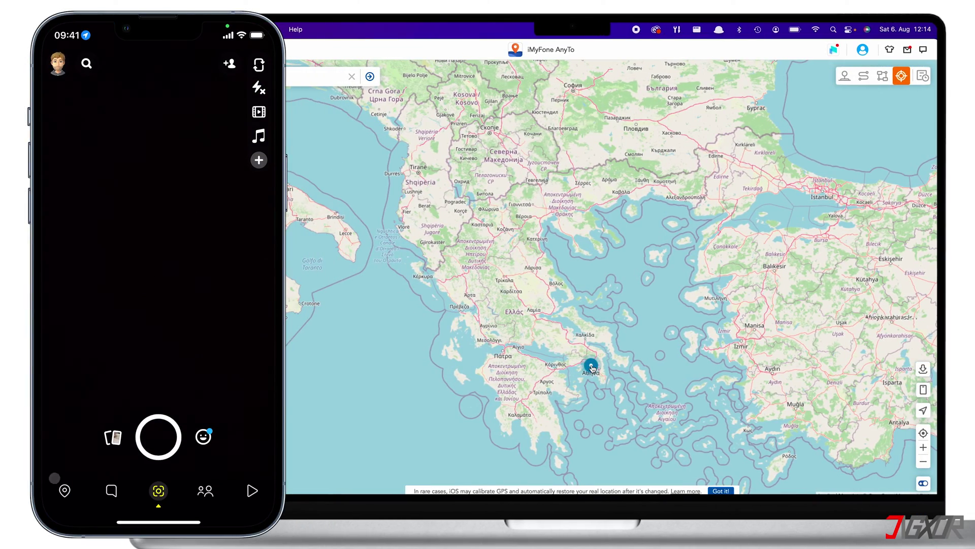
Open Snap Map on the iPhone to check the location now shows Athens
click(62, 491)
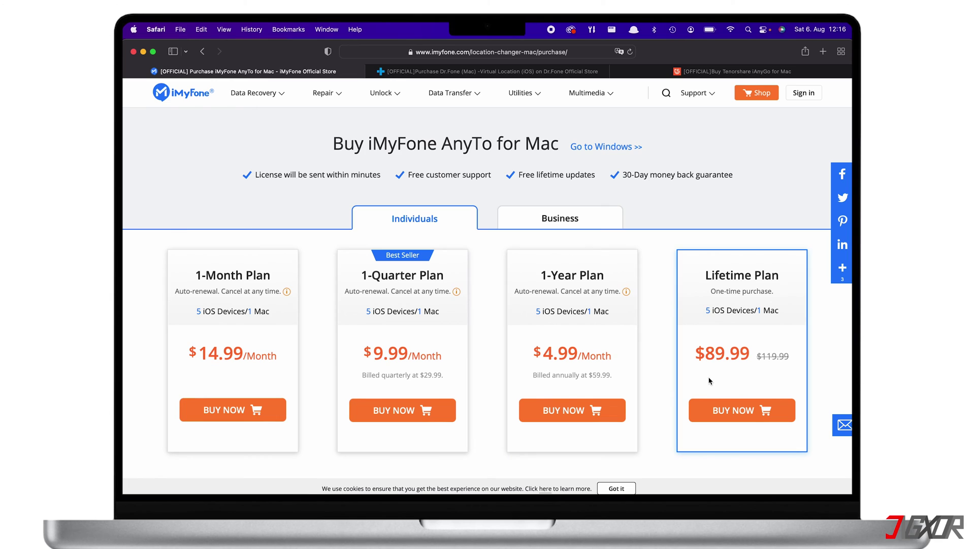
Switch to the Tenorshare iAnyGo purchase page tab to compare its pricing
click(677, 71)
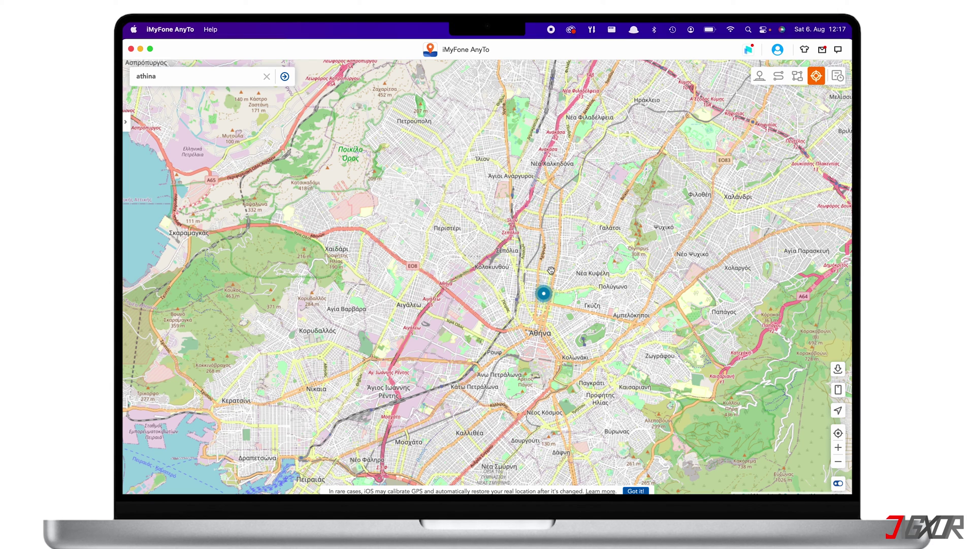
In two-spot route mode, replace 'athina' with Istanbul, Turkey as destination and set speed to 9.0 m/s
click(779, 77)
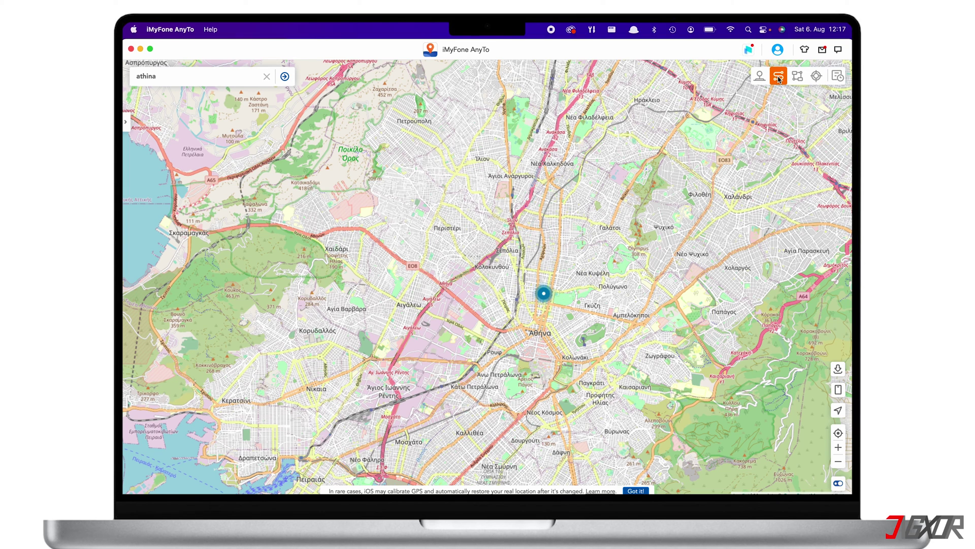
click(165, 77)
drag(165, 76, 134, 79)
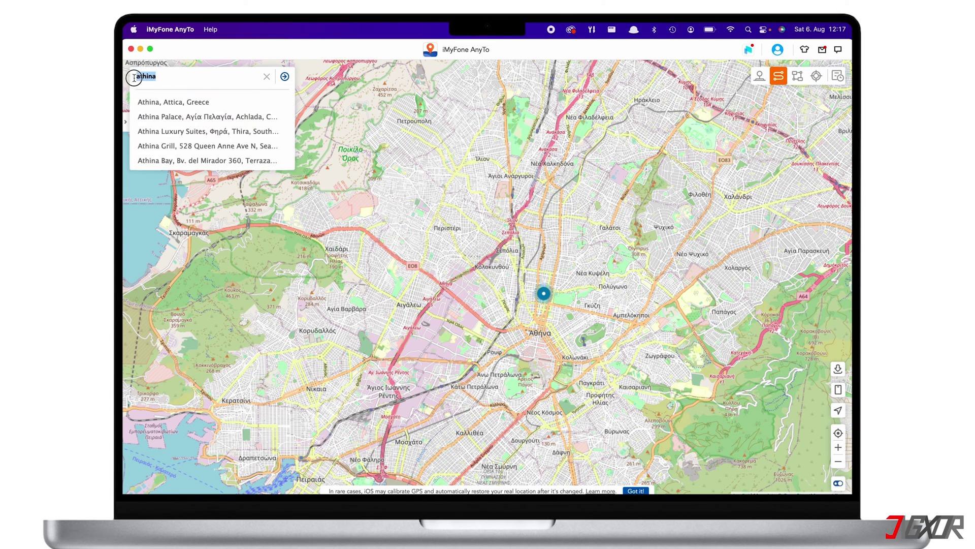
key(BackSpace)
text(istanbul)
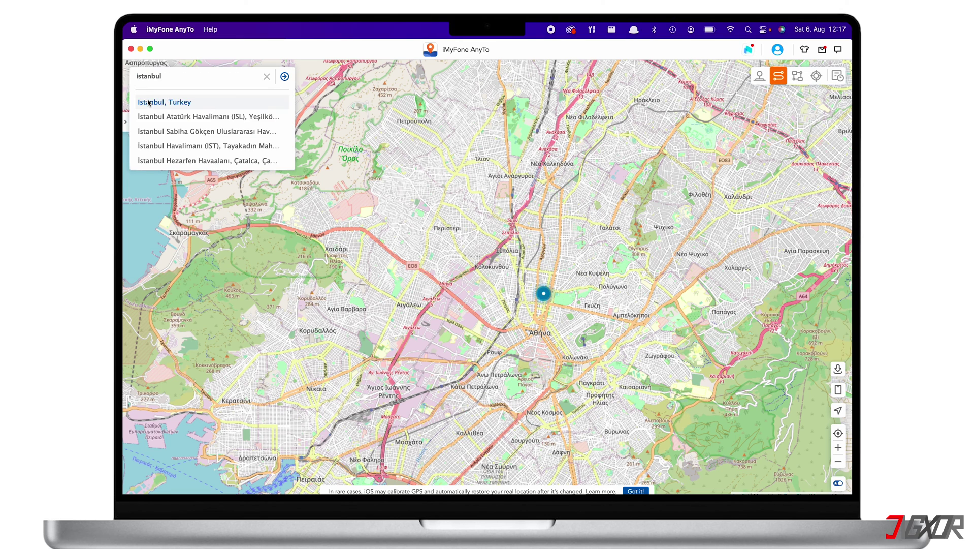
click(148, 104)
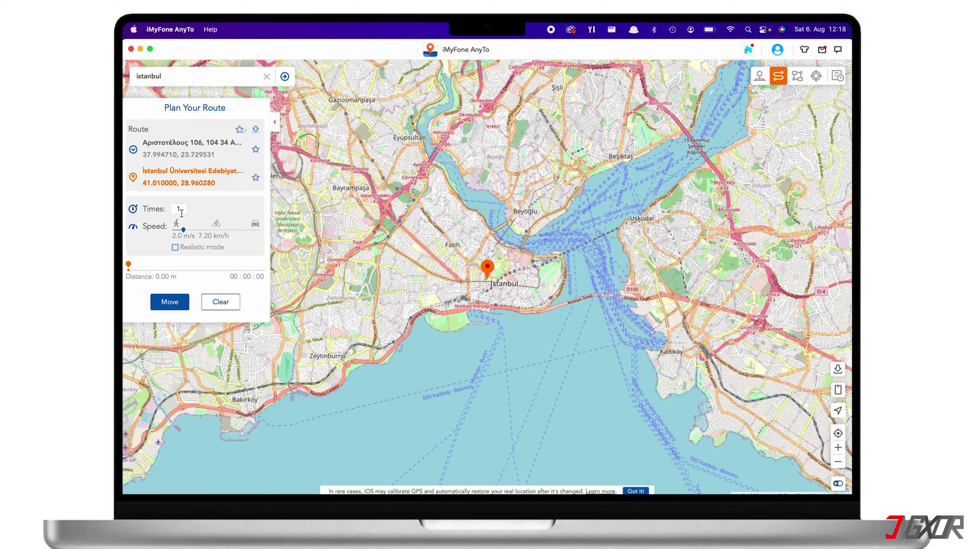
drag(185, 231, 248, 230)
Start the Istanbul route, pause and resume it, then stop it early and confirm with Yes
click(168, 302)
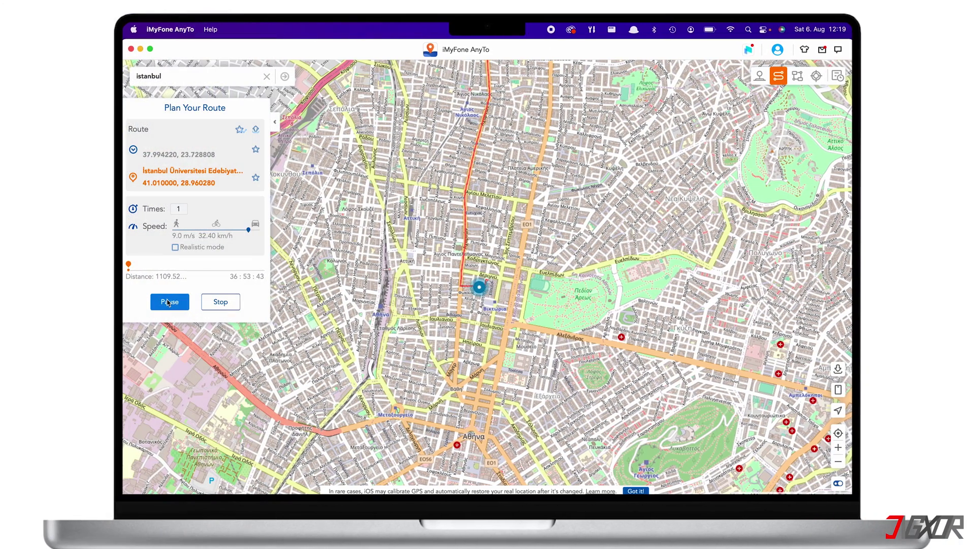
click(210, 303)
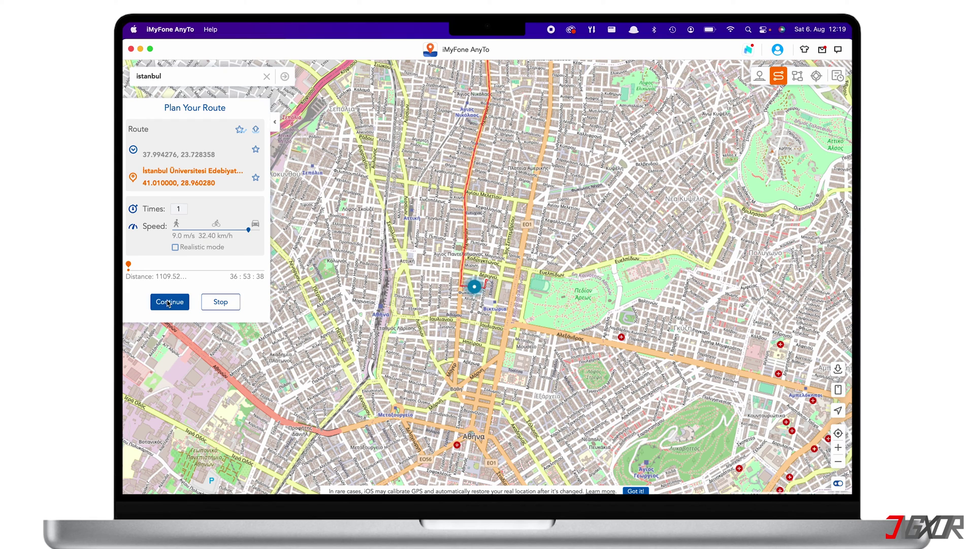
click(168, 302)
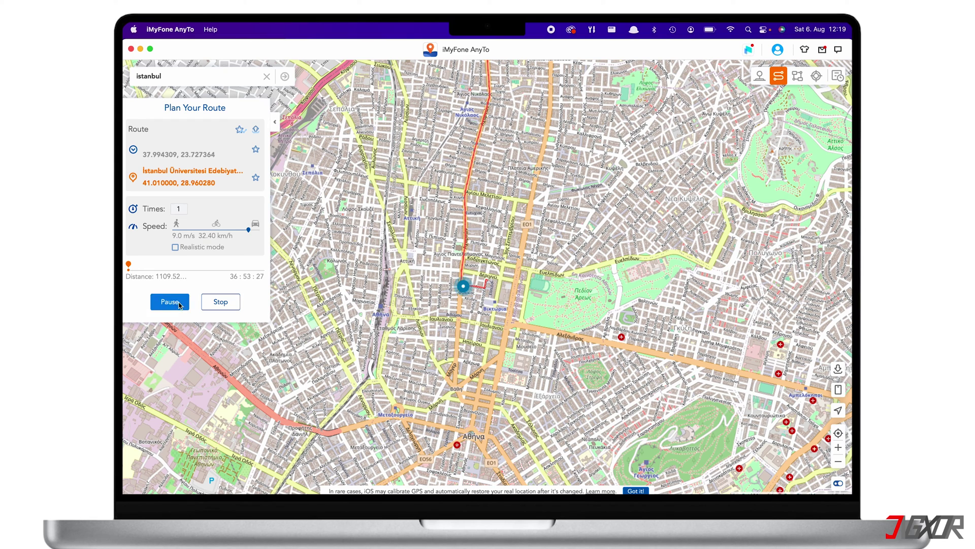
click(218, 304)
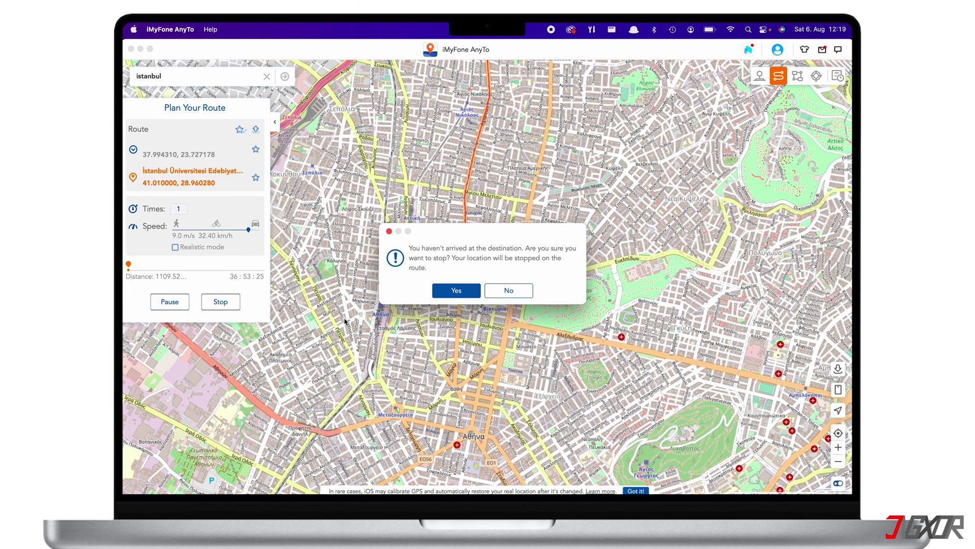
click(448, 291)
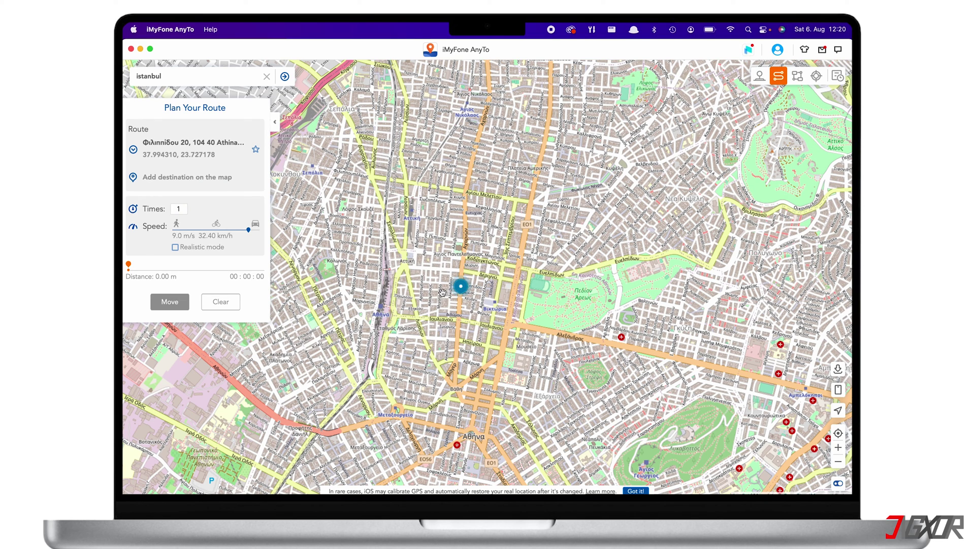
click(838, 389)
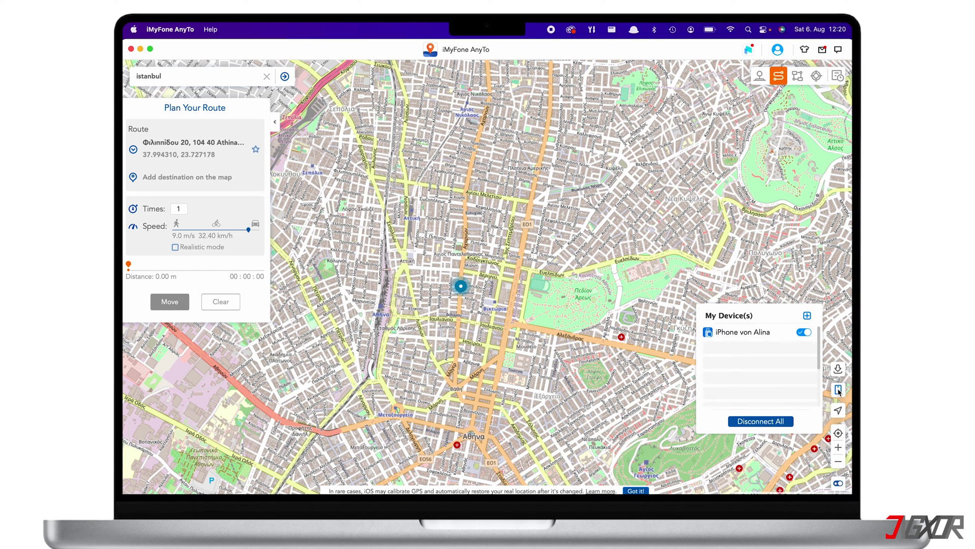
click(807, 316)
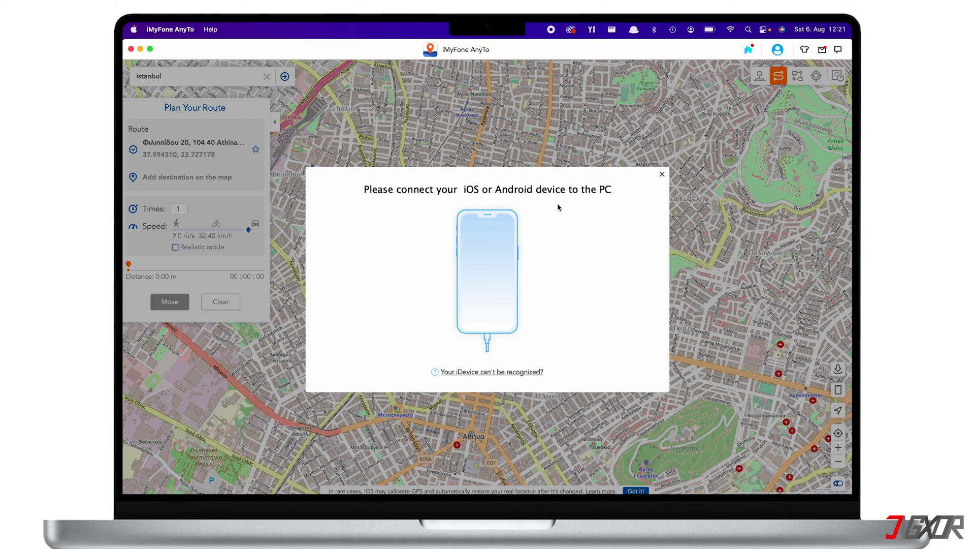
click(661, 173)
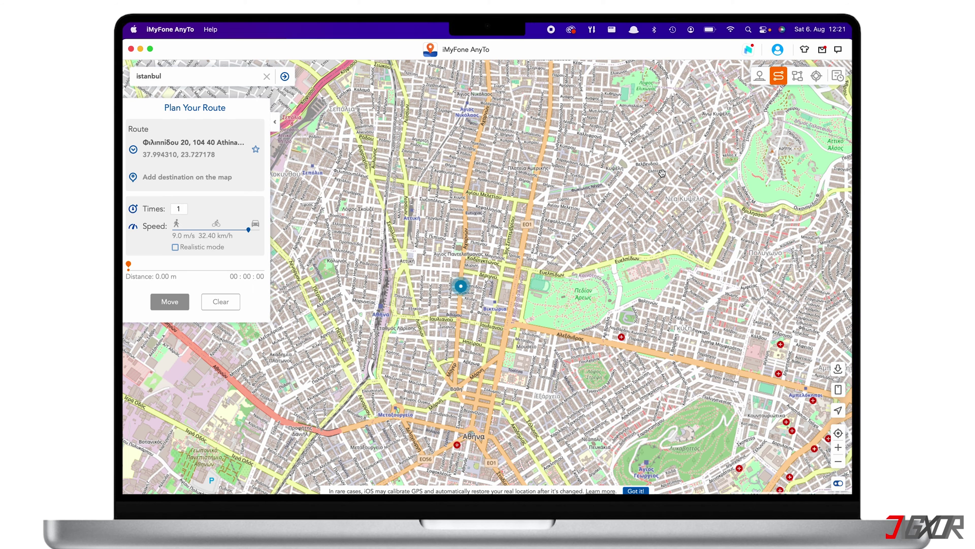
click(837, 390)
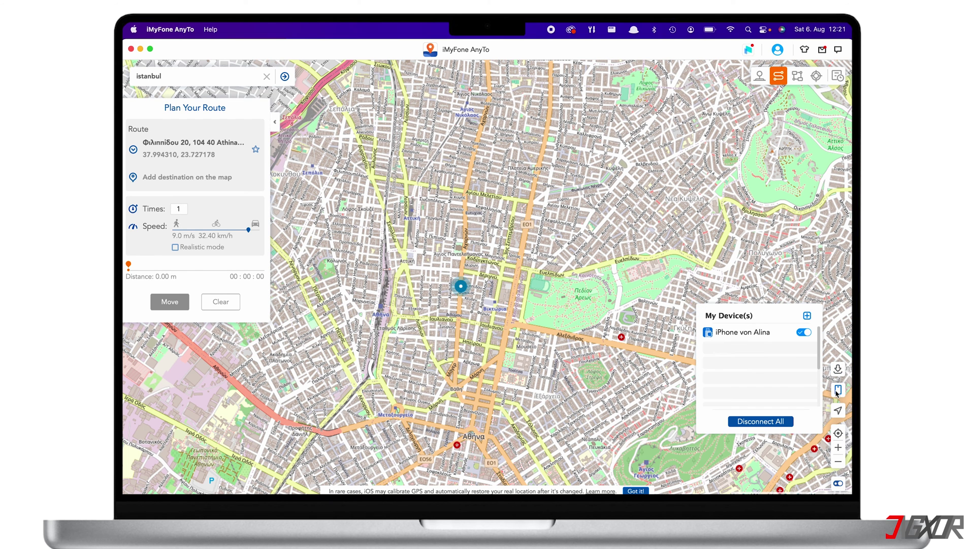
click(804, 333)
click(805, 332)
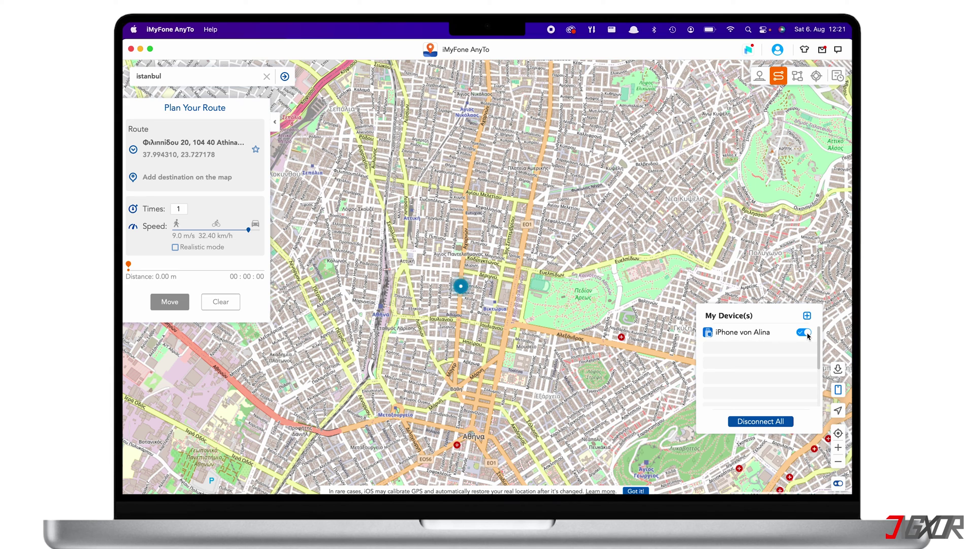
click(833, 352)
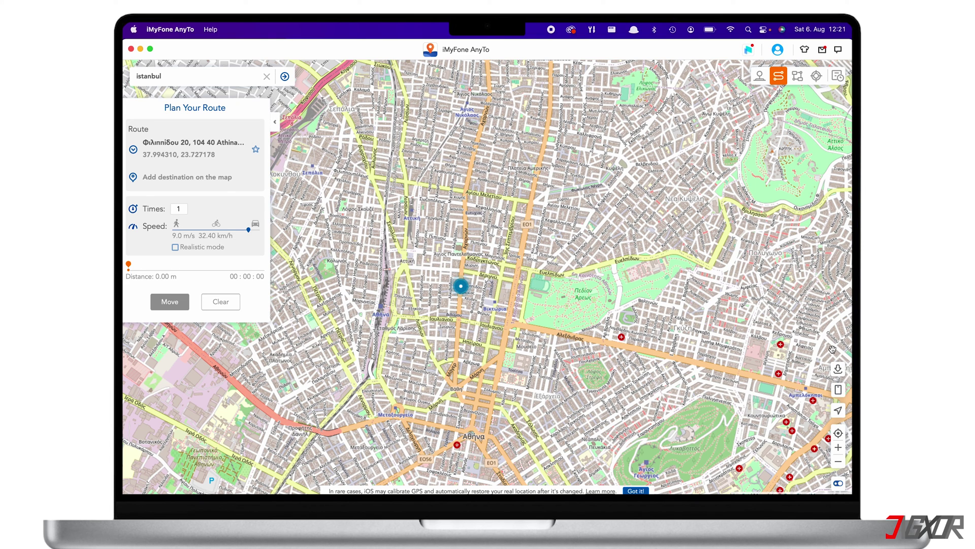
Reset the spoofed location and confirm switching back to the real position in central Berlin
click(839, 411)
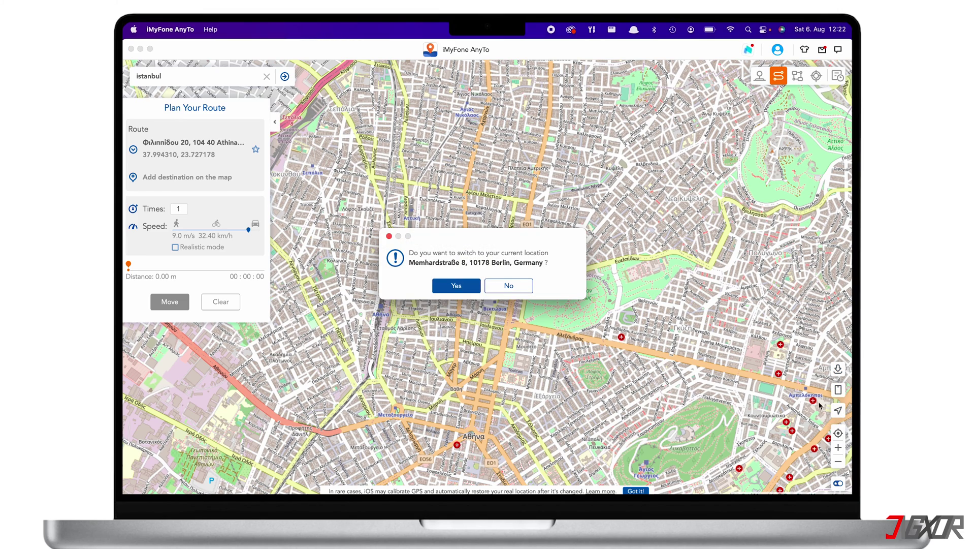
click(459, 286)
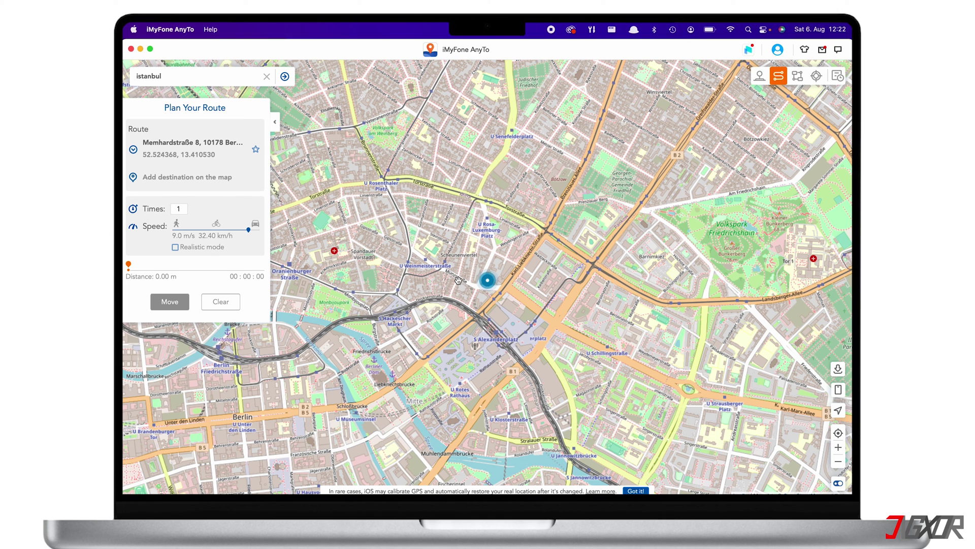
Close the AnyTo window and choose Quit Directly, leaving the phone unrestarted
click(131, 49)
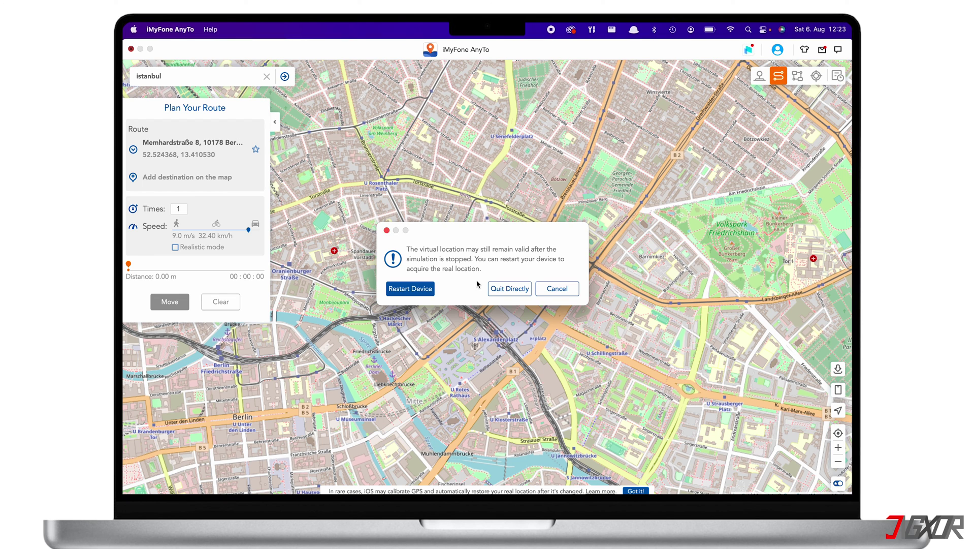
click(501, 288)
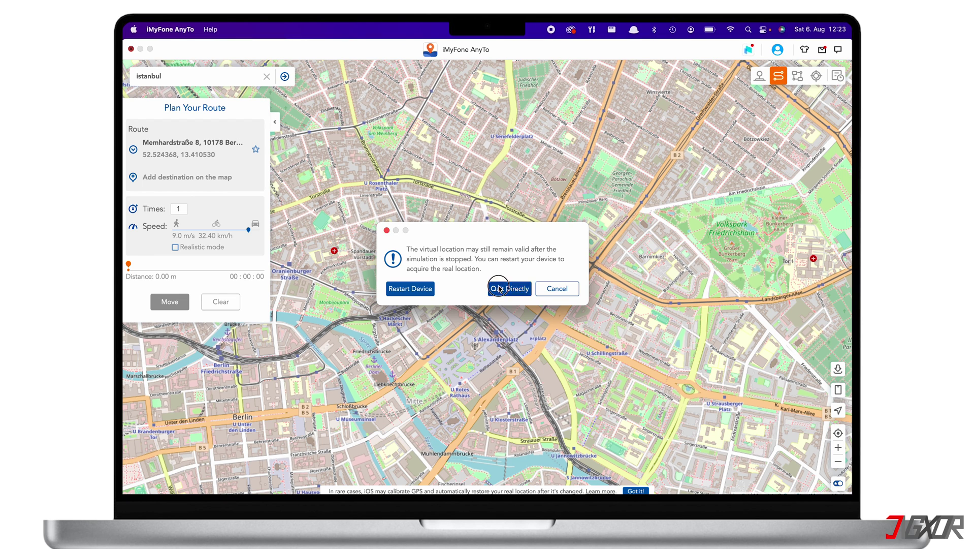